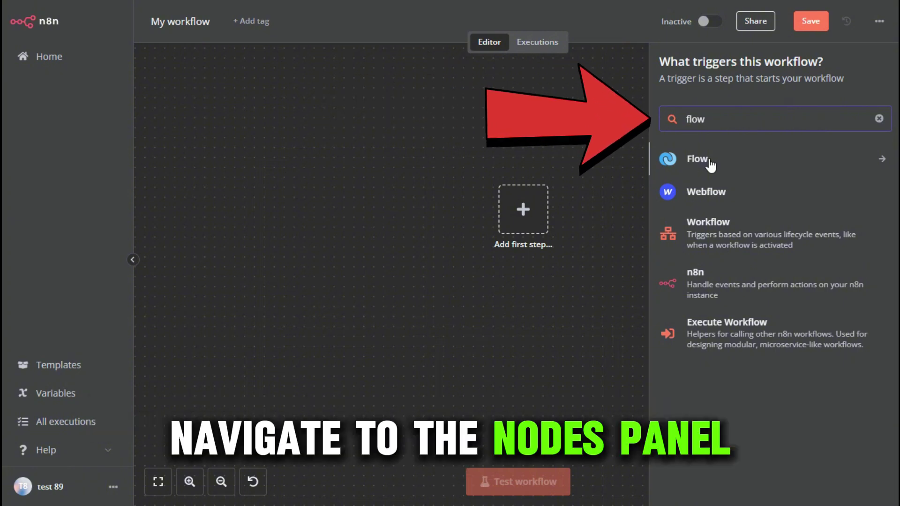
Step: Open the Flow app's options: one trigger plus create, update, get and get-many task actions
left_click(710, 164)
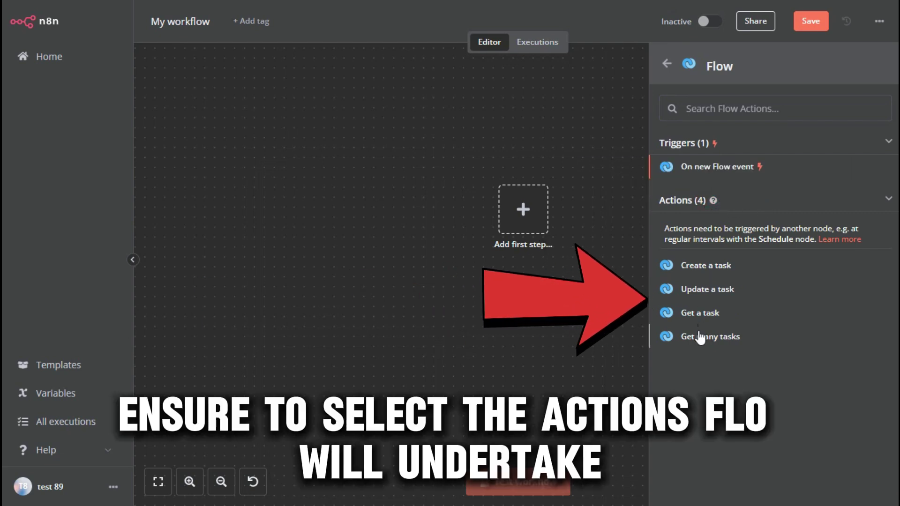
Step: Add a Flow 'Create a task' node to the workflow
left_click(705, 265)
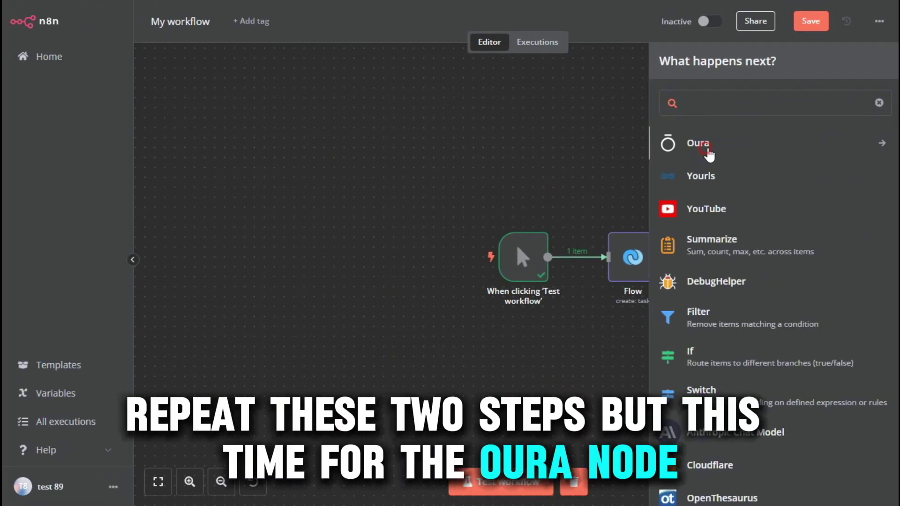
Step: Add an Oura 'Get a profile' node using the Oura account credential, wired after Flow
left_click(706, 150)
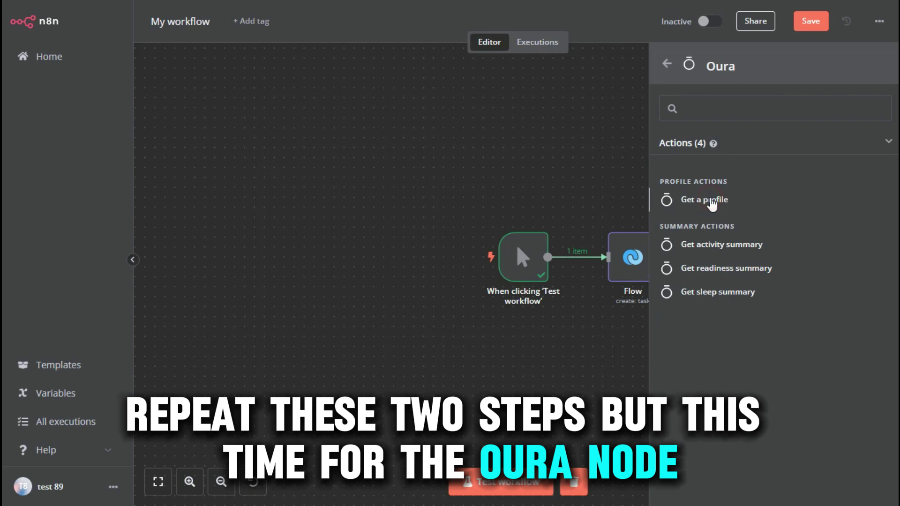
left_click(711, 203)
left_click(394, 106)
left_click(371, 155)
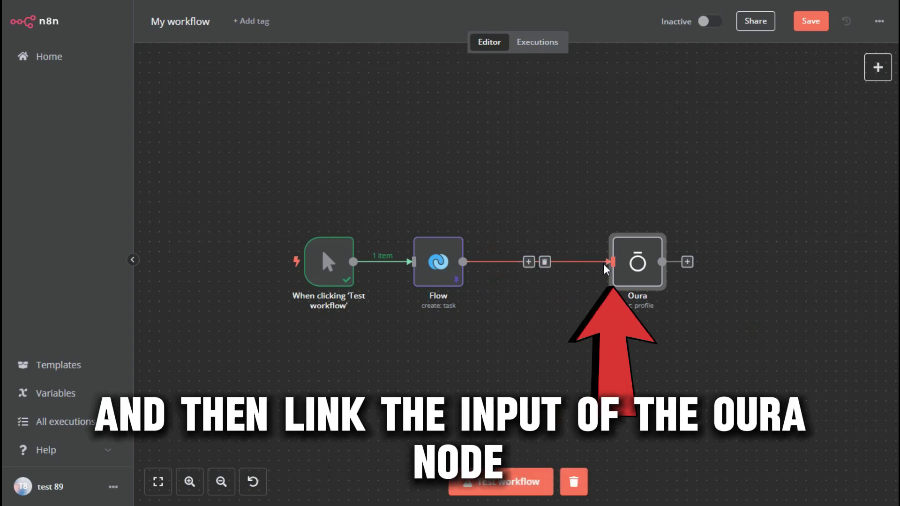
left_click_drag(605, 268, 604, 267)
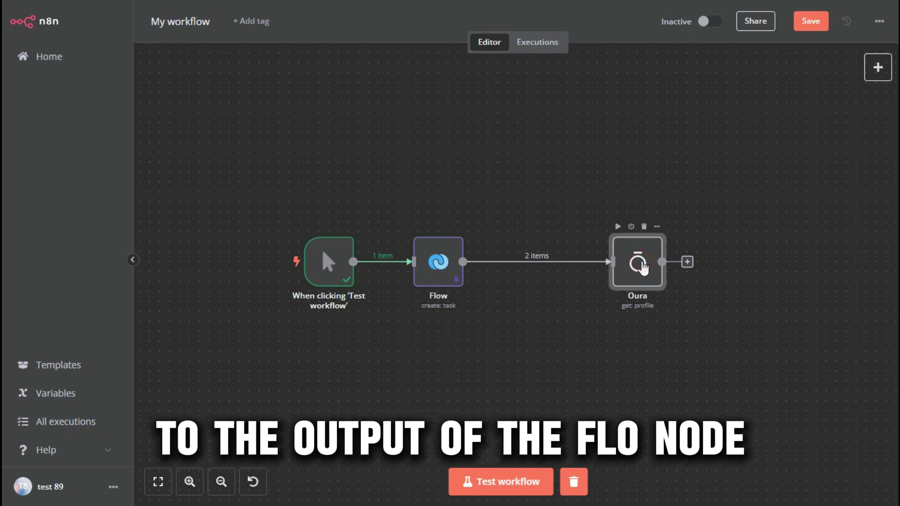
Step: Reopen the Oura node's Parameters panel with the Flow node's two items as input
double_click(642, 267)
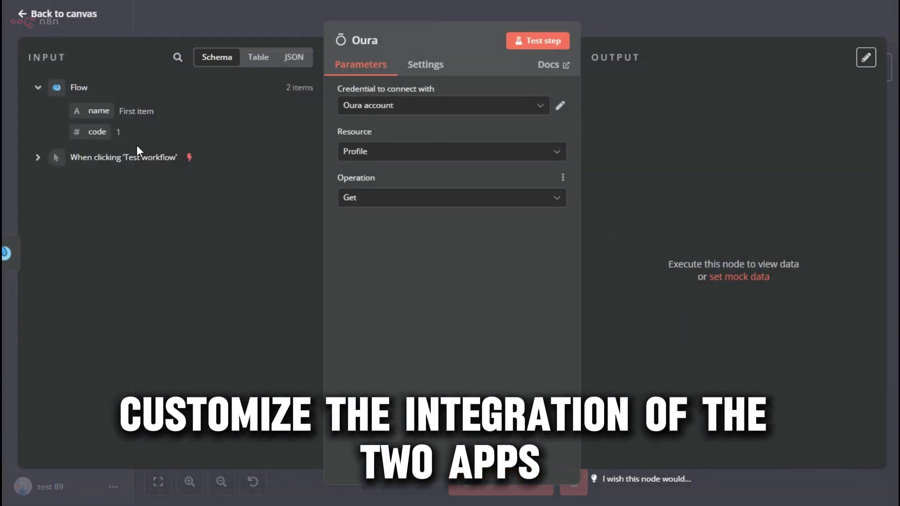